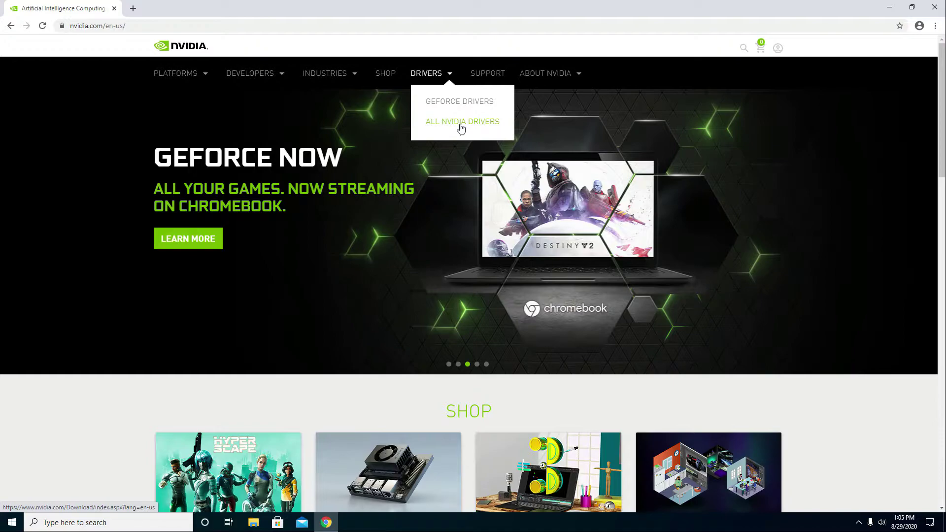
Step: In the NVIDIA driver search, choose GeForce, GeForce RTX 20 Series and RTX 2080 SUPER
{"action": "left_click", "coordinate": [460, 123]}
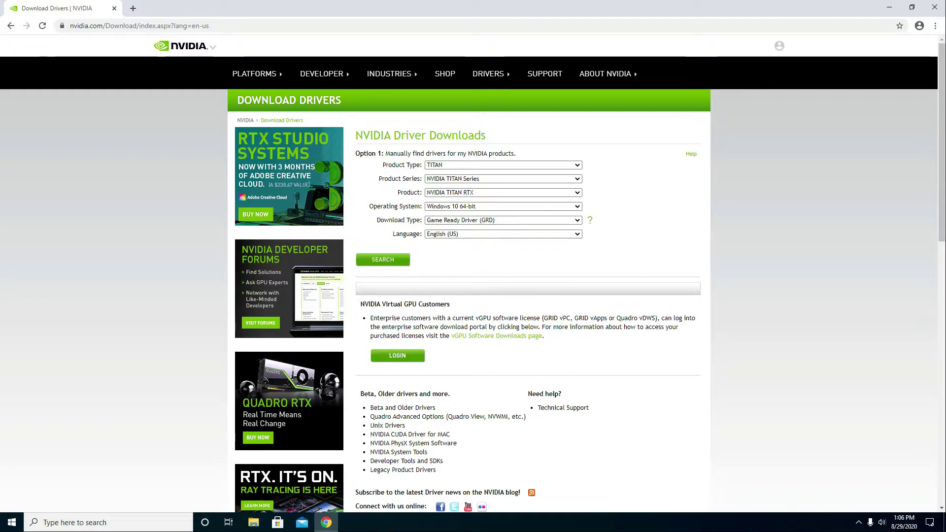
{"action": "left_click", "coordinate": [455, 165]}
{"action": "left_click", "coordinate": [452, 180]}
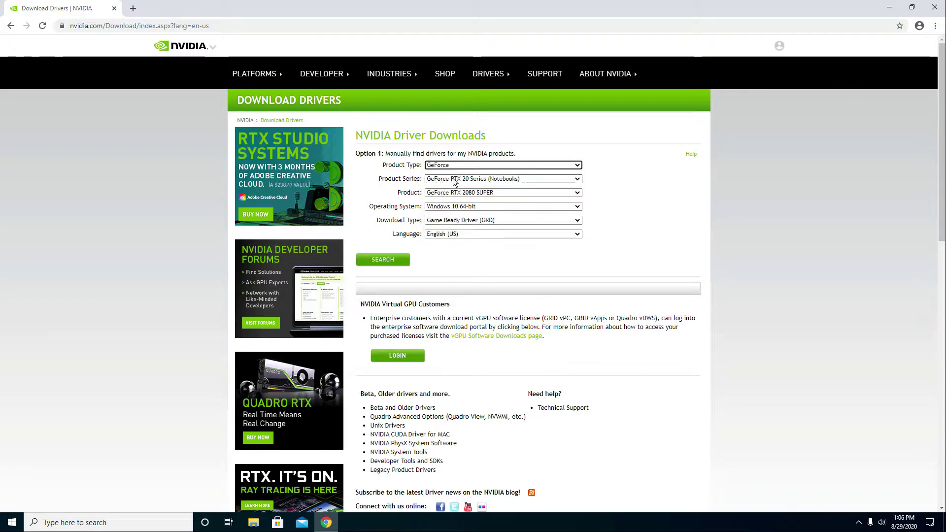
{"action": "left_click", "coordinate": [454, 183]}
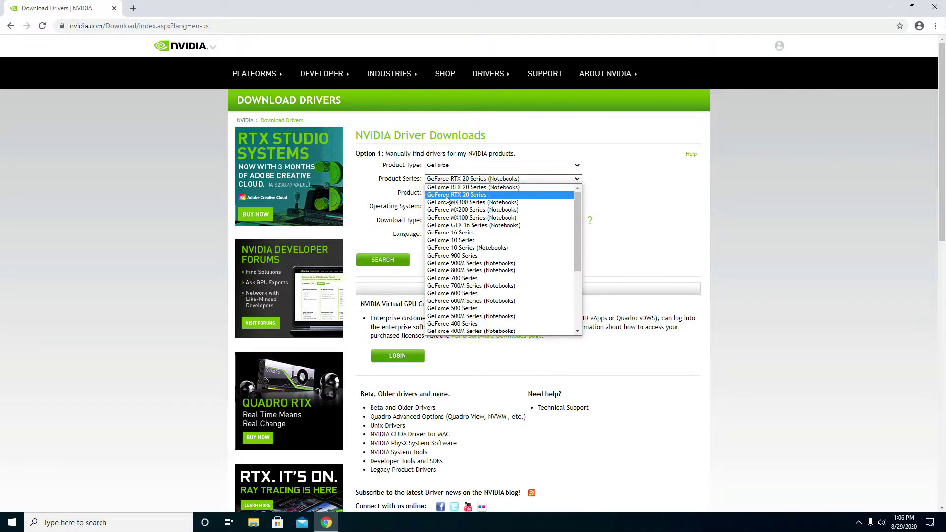
{"action": "left_click", "coordinate": [486, 196]}
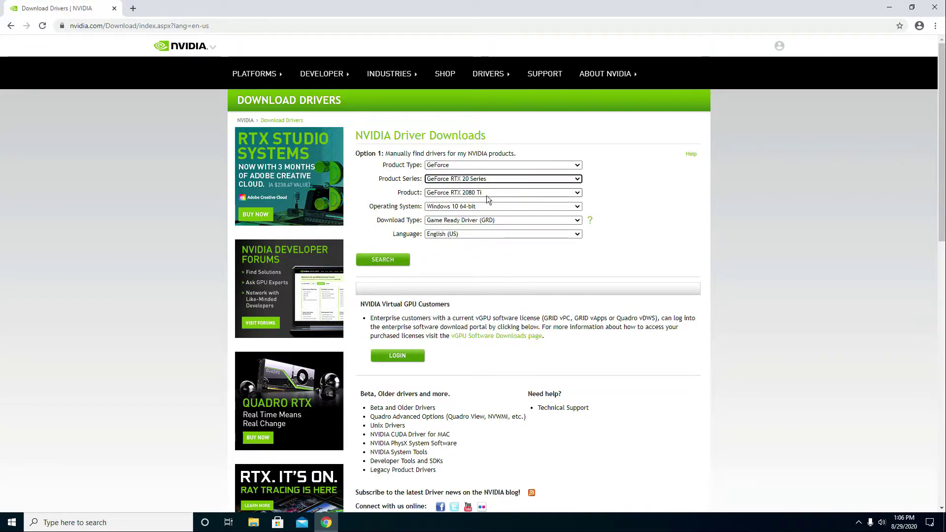
{"action": "left_click", "coordinate": [487, 194]}
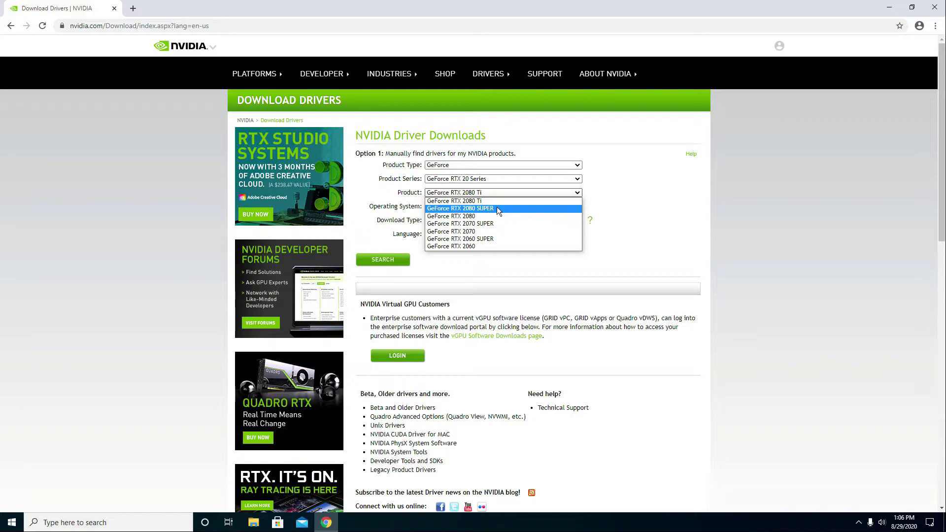
{"action": "left_click", "coordinate": [498, 209]}
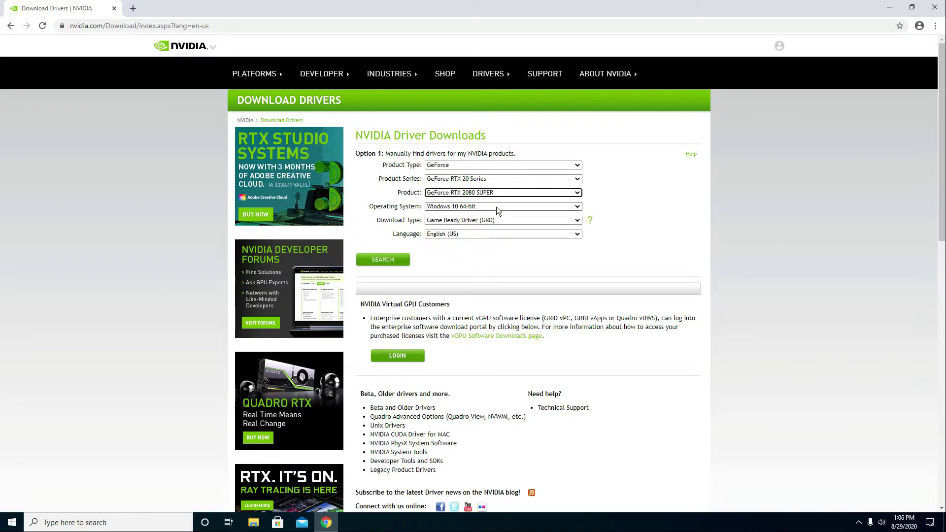
Step: Keep Windows 10 64-bit as the OS and Game Ready Driver as the download type
{"action": "left_click", "coordinate": [497, 209]}
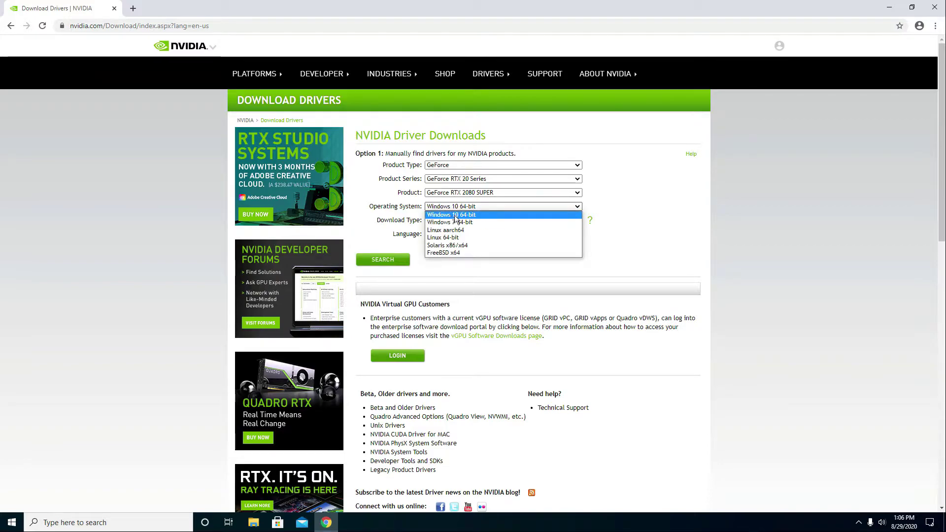
{"action": "left_click", "coordinate": [471, 215]}
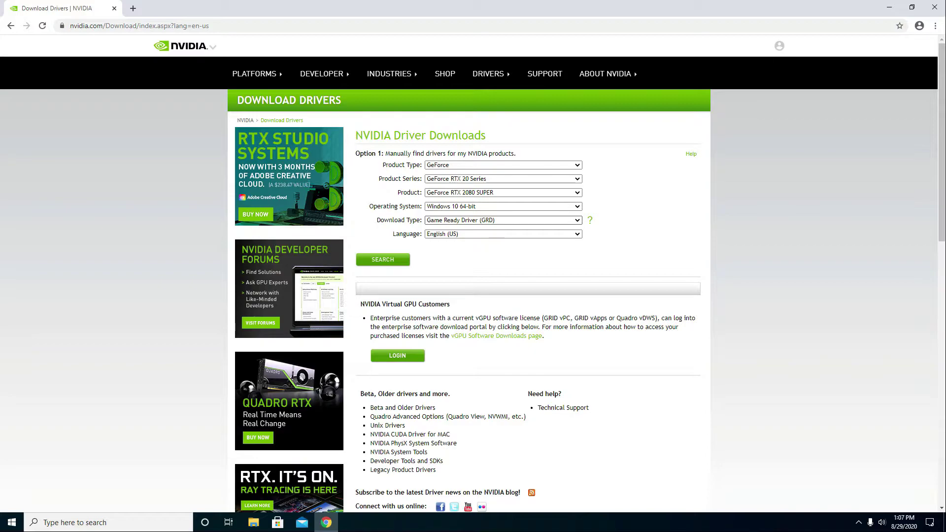
{"action": "left_click", "coordinate": [504, 220]}
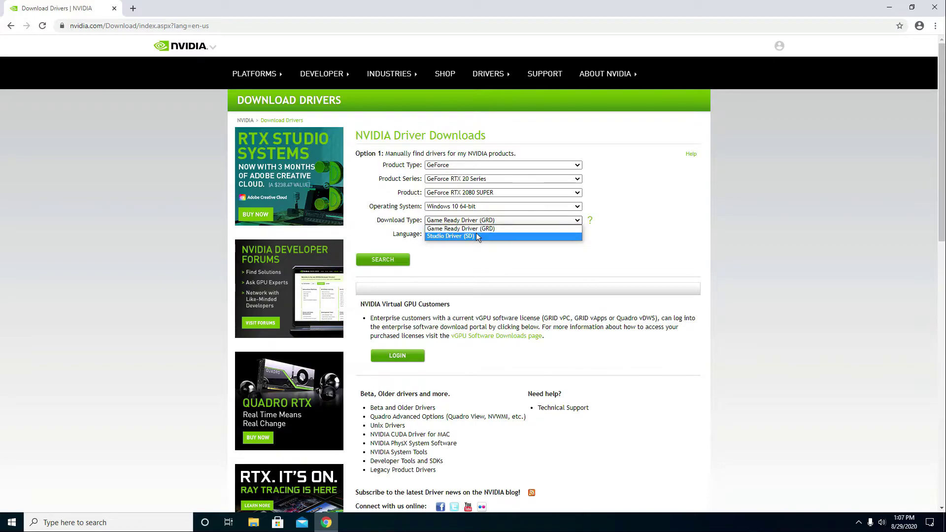
{"action": "key", "text": "Escape"}
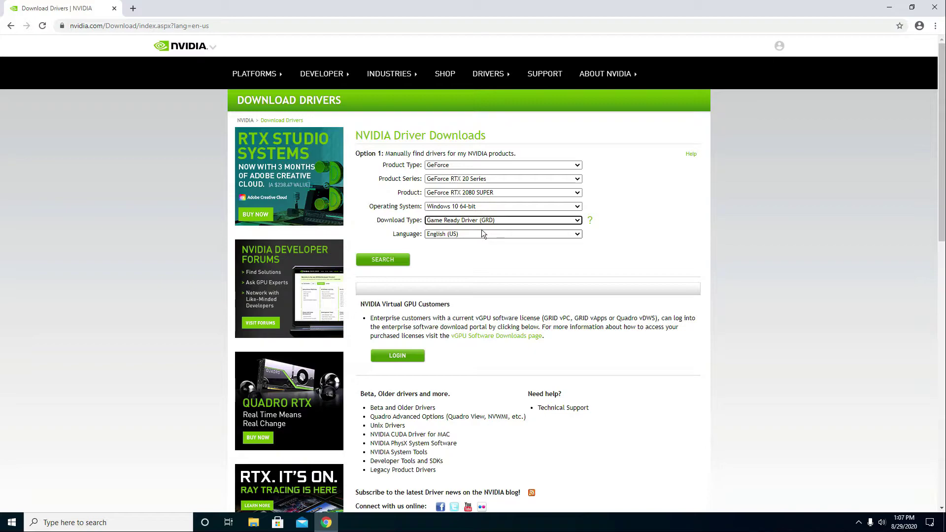
{"action": "left_click", "coordinate": [477, 233]}
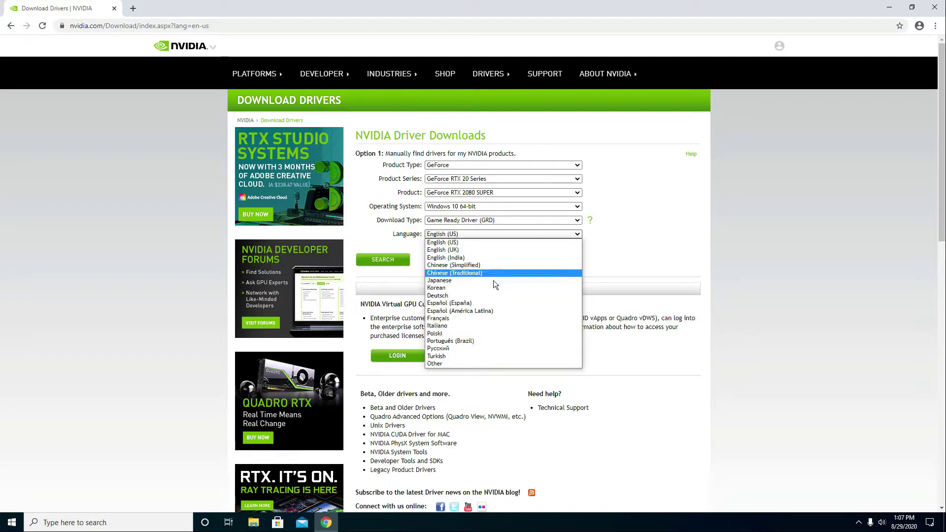
Step: Keep English (US), then review driver 452.06's Supported Products and Additional Information
{"action": "left_click", "coordinate": [473, 243]}
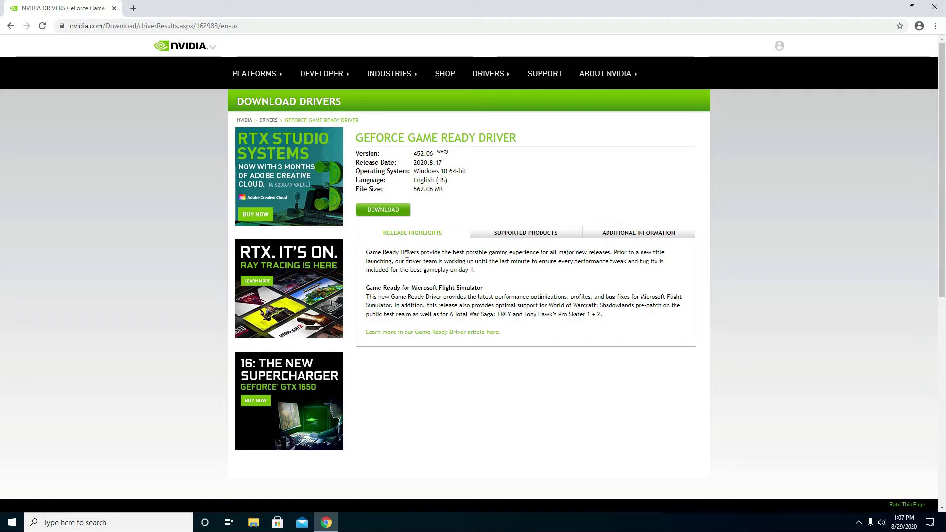
{"action": "left_click", "coordinate": [512, 238]}
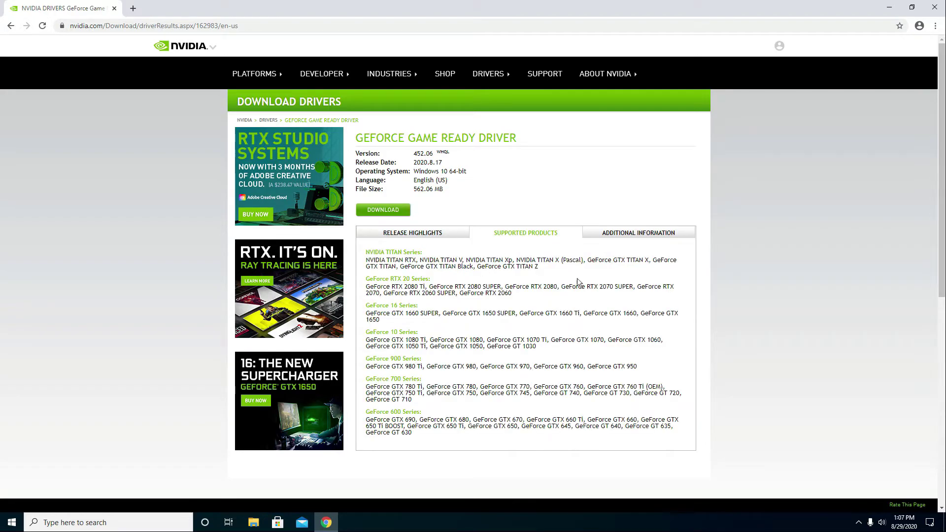
{"action": "left_click", "coordinate": [610, 237]}
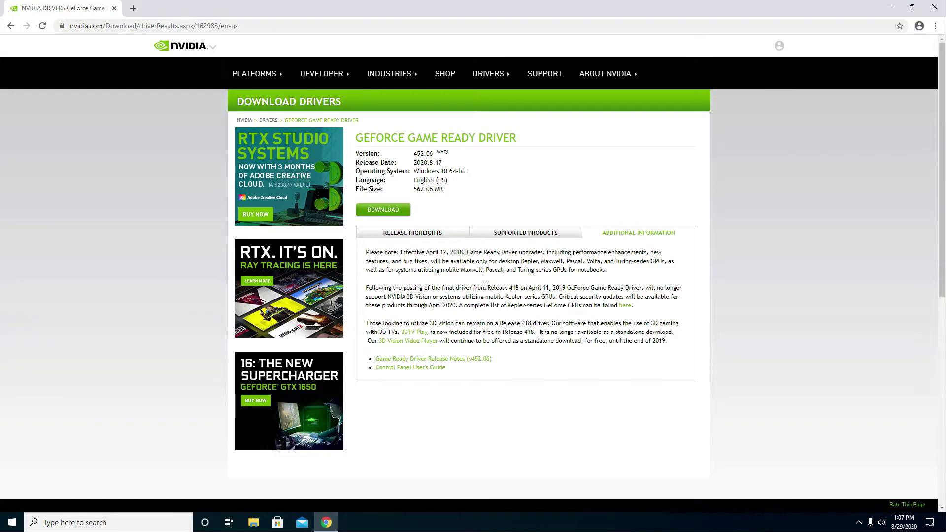
Step: Download the GeForce 452.06 driver installer from its confirmation page
{"action": "left_click", "coordinate": [391, 217]}
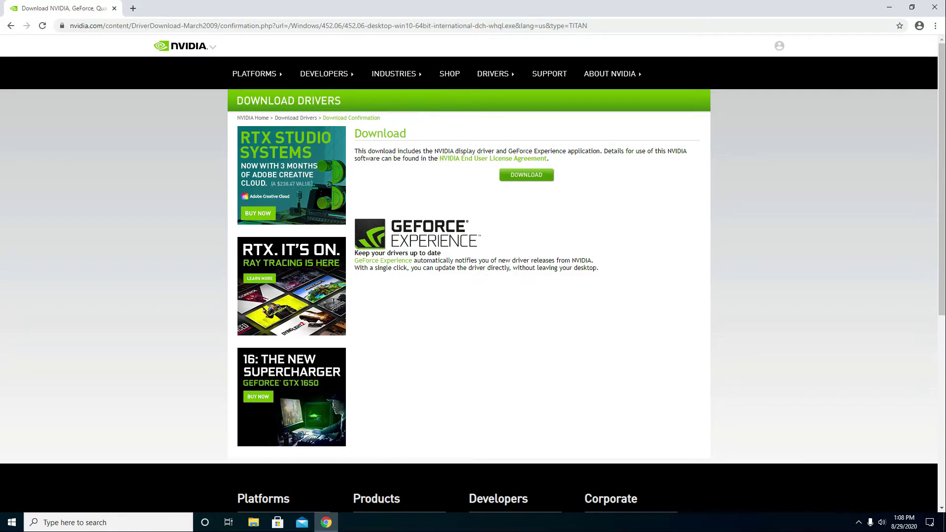
{"action": "left_click", "coordinate": [522, 182]}
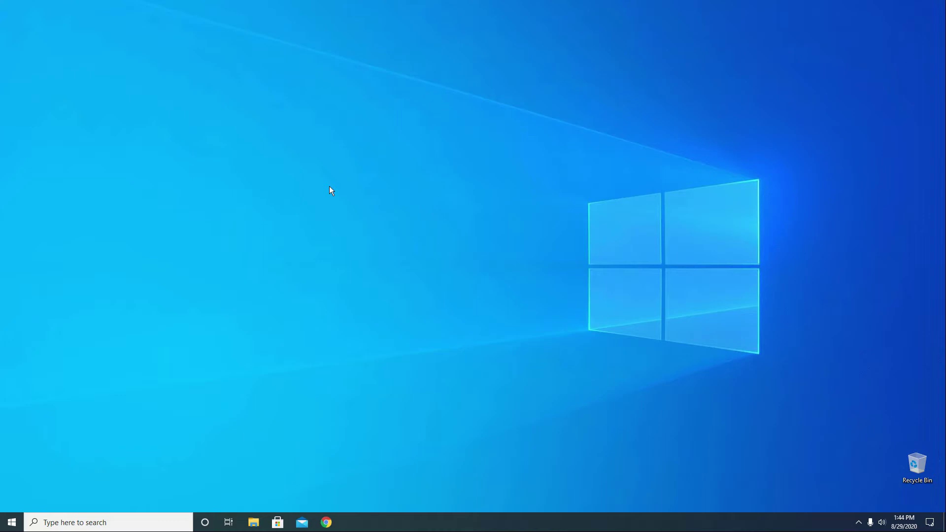
Step: Run the downloaded 452.06 driver installer from the Downloads folder as administrator
{"action": "right_click", "coordinate": [15, 522]}
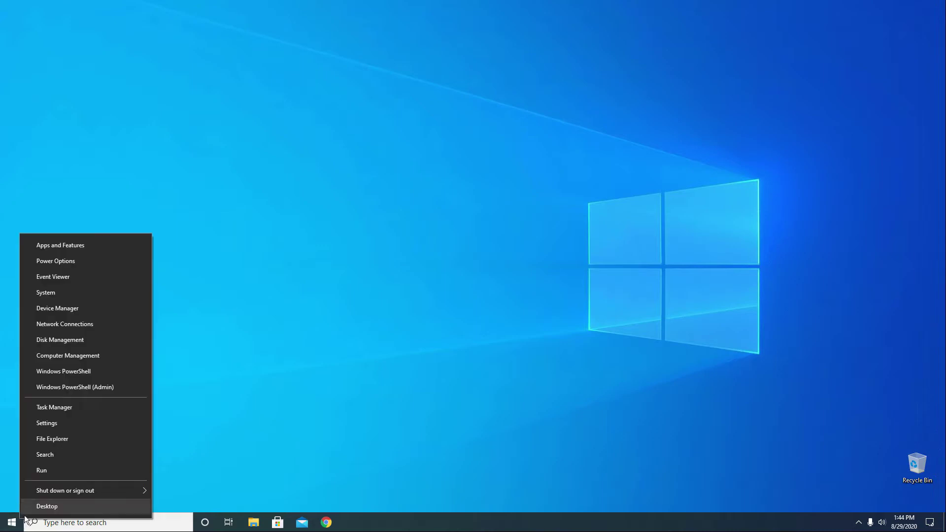
{"action": "left_click", "coordinate": [94, 441]}
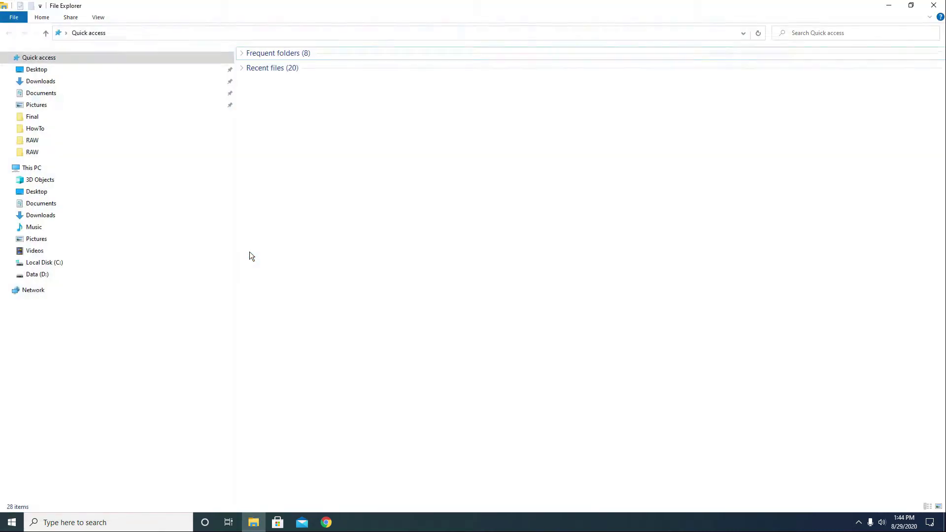
{"action": "left_click", "coordinate": [50, 81]}
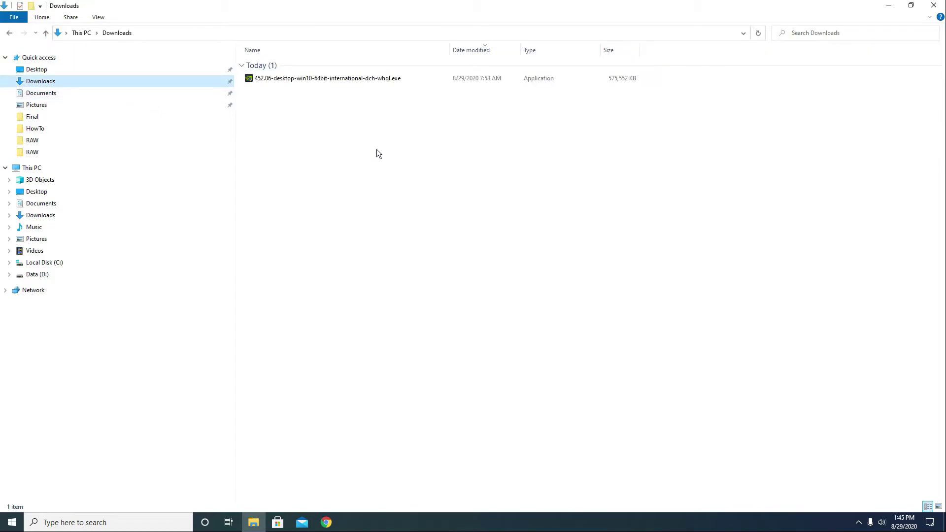
{"action": "left_click", "coordinate": [373, 80]}
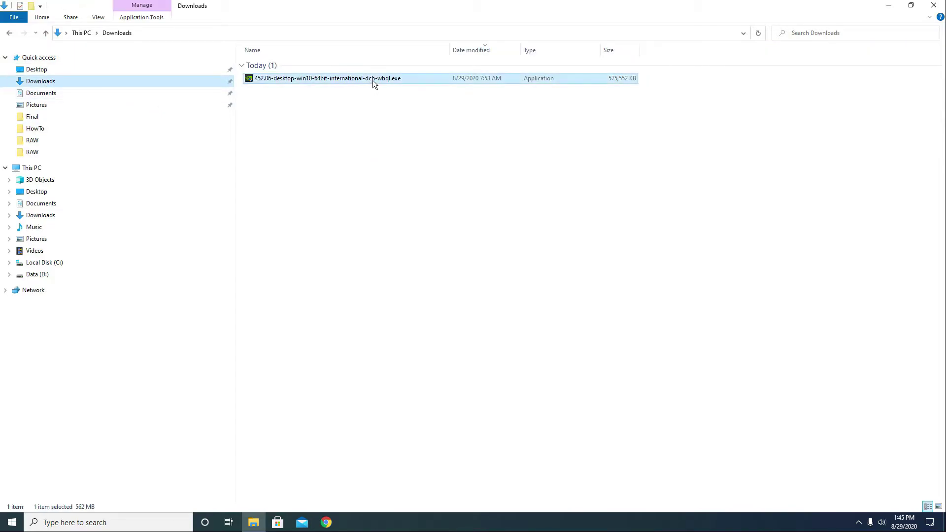
{"action": "right_click", "coordinate": [414, 79]}
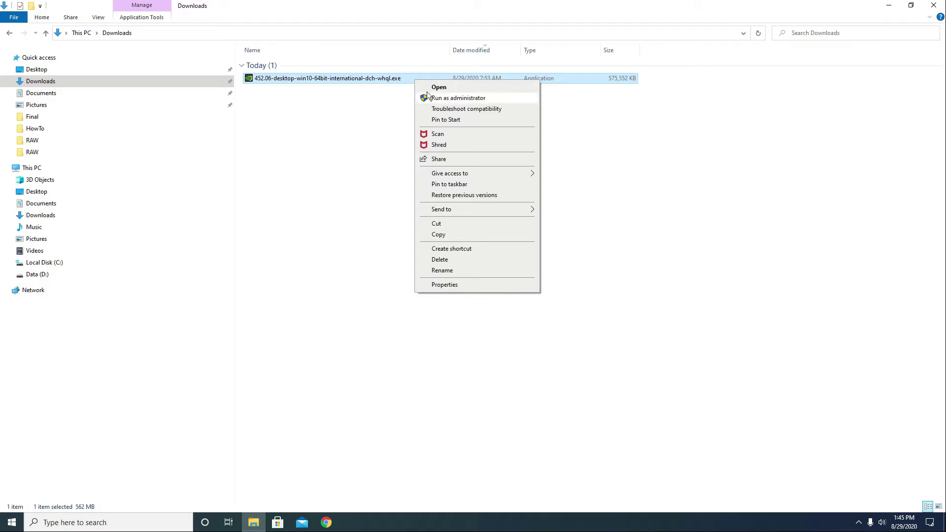
{"action": "left_click", "coordinate": [493, 98]}
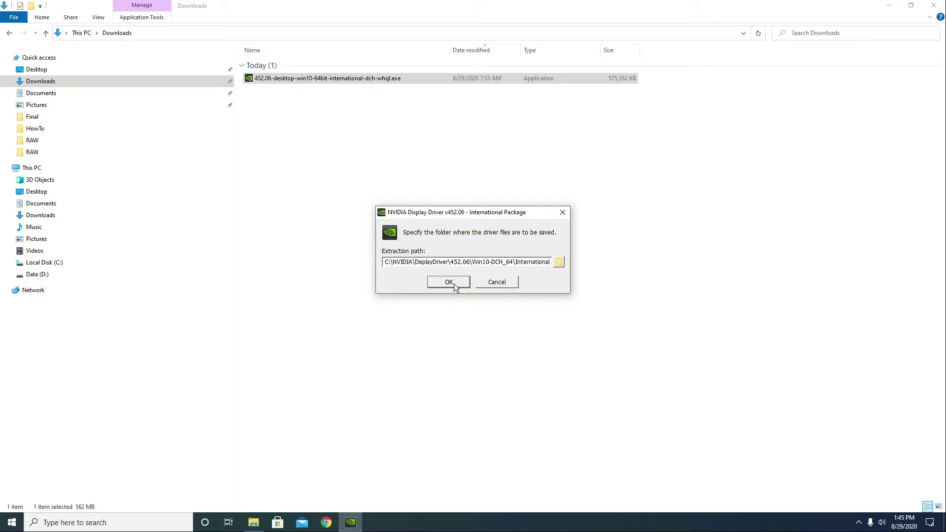
Step: Accept the default extraction folder and let the installer's system check finish
{"action": "left_click", "coordinate": [454, 283]}
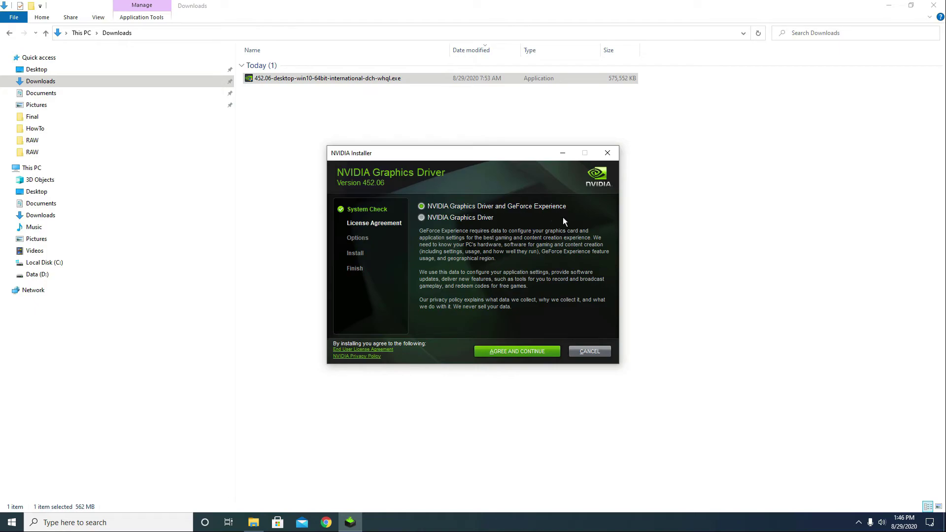
Step: Accept the license and install driver 452.06 with Express (Recommended) options
{"action": "left_click", "coordinate": [515, 353]}
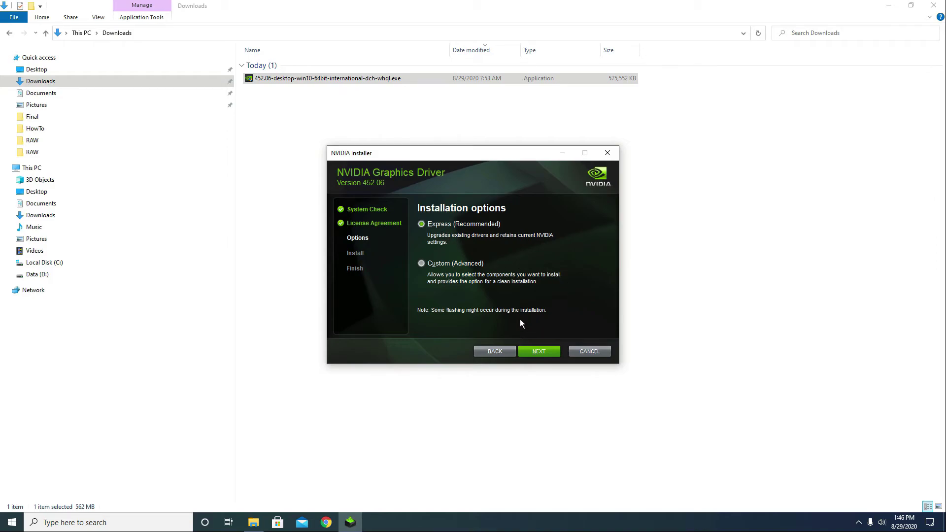
{"action": "left_click", "coordinate": [539, 351]}
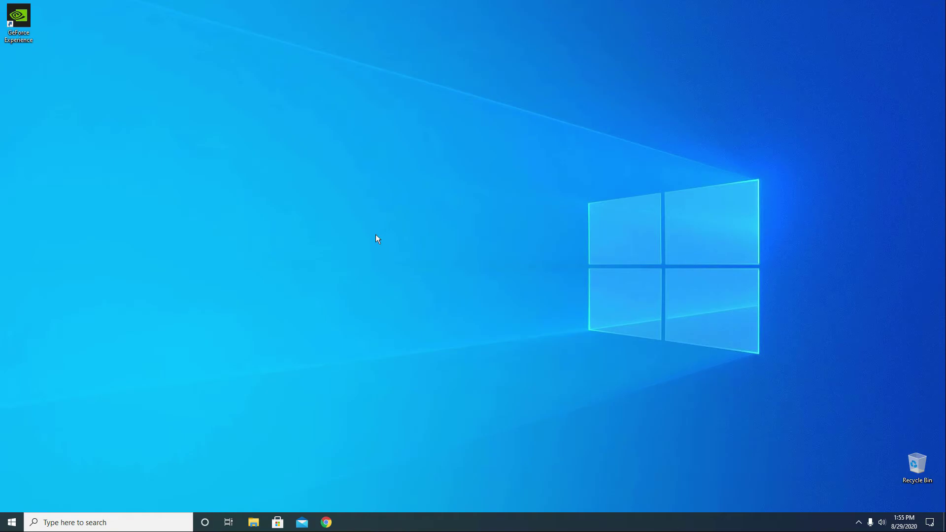
Step: Launch GeForce Experience from its desktop shortcut
{"action": "double_click", "coordinate": [23, 17]}
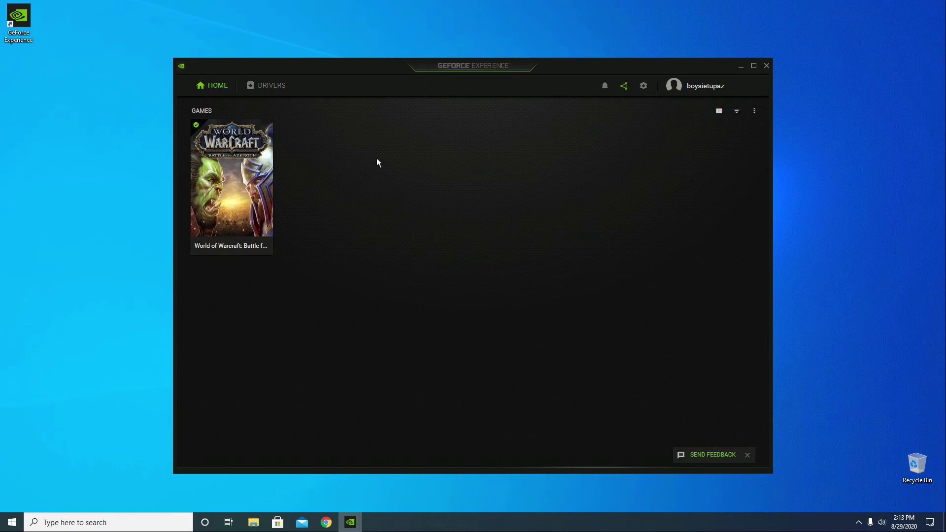
Step: Check for driver updates on the Drivers page, confirming 452.06 is the latest
{"action": "left_click", "coordinate": [277, 89]}
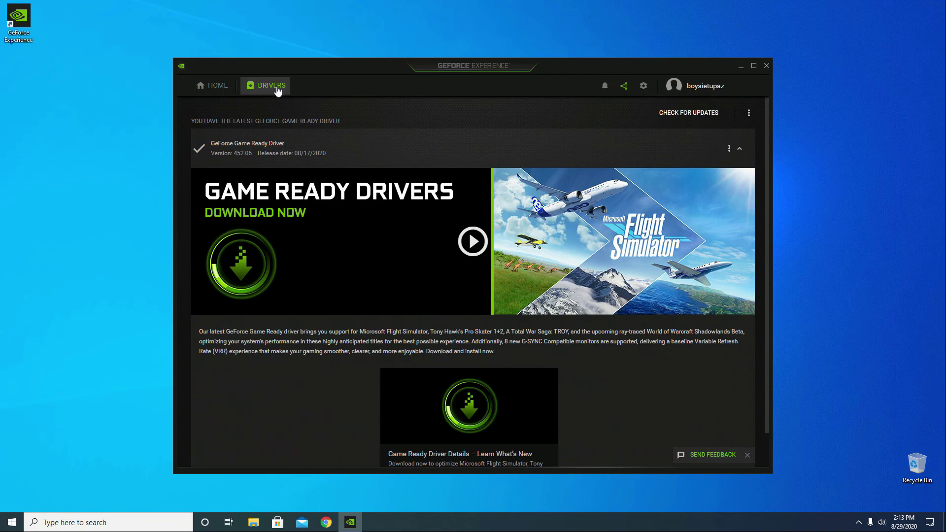
{"action": "left_click", "coordinate": [679, 118]}
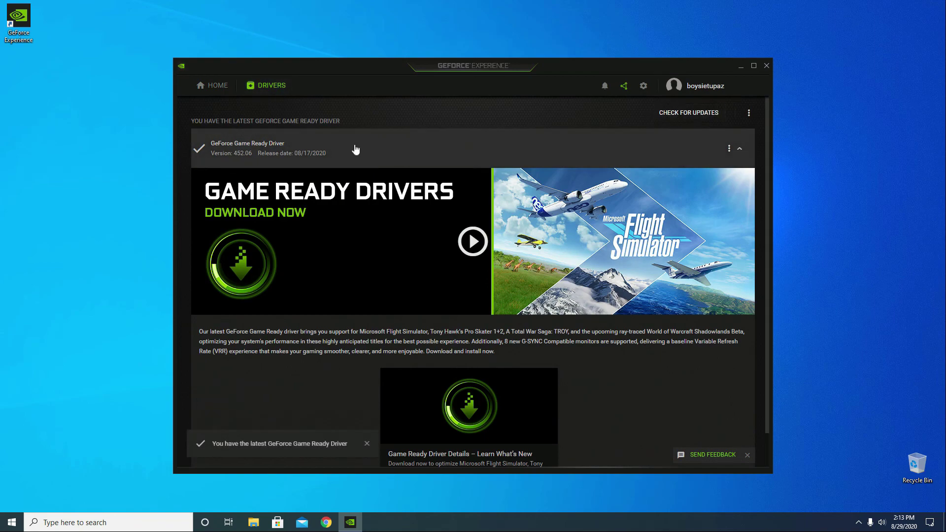